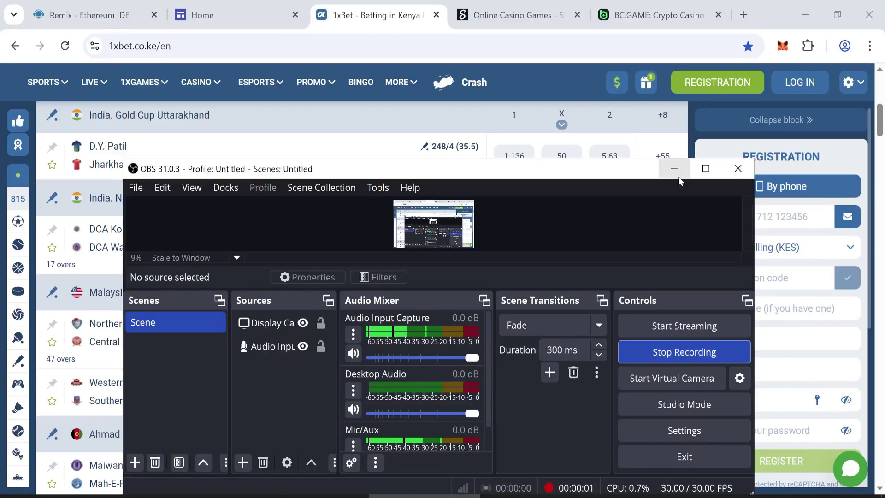
Step: Browse the Stake and BC.GAME tabs and highlight the 0.05769 ETH balance in MetaMask
left_click(679, 177)
scroll(197, 232, "down", 4)
scroll(197, 232, "down", 1)
scroll(250, 210, "down", 1)
scroll(251, 210, "down", 1)
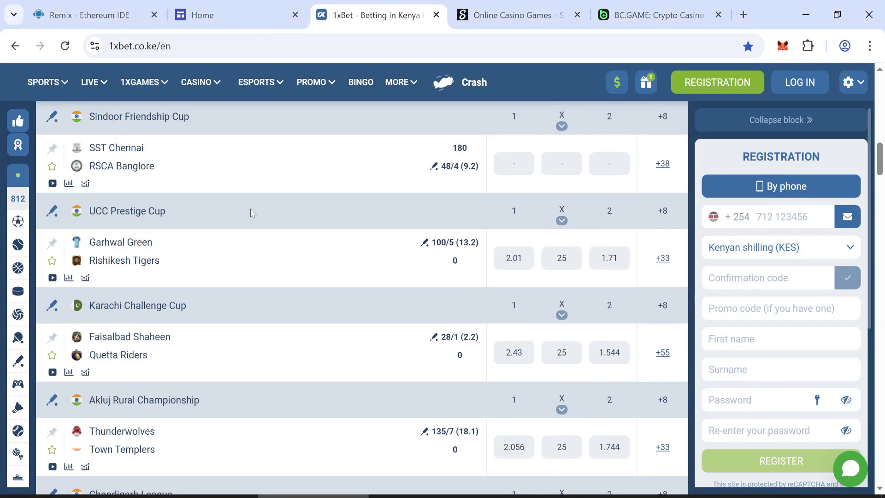
left_click(515, 15)
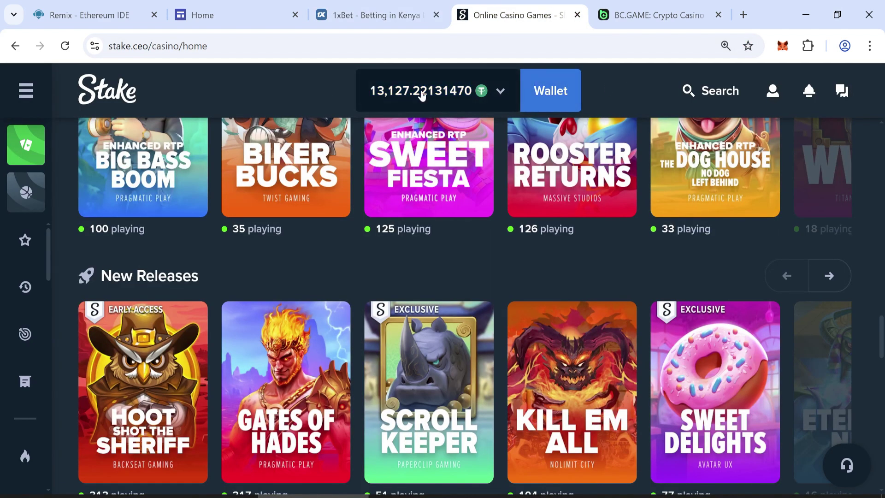
scroll(227, 103, "down", 1)
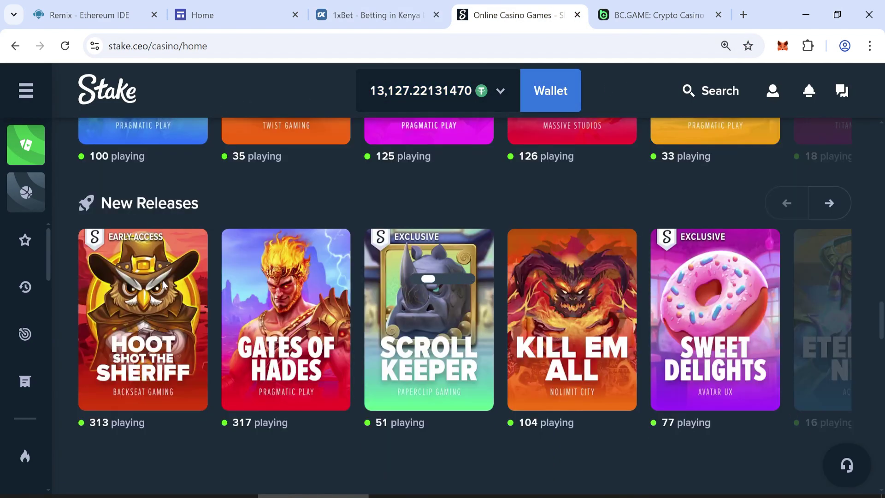
scroll(542, 301, "up", 1)
scroll(541, 301, "up", 2)
scroll(542, 301, "up", 1)
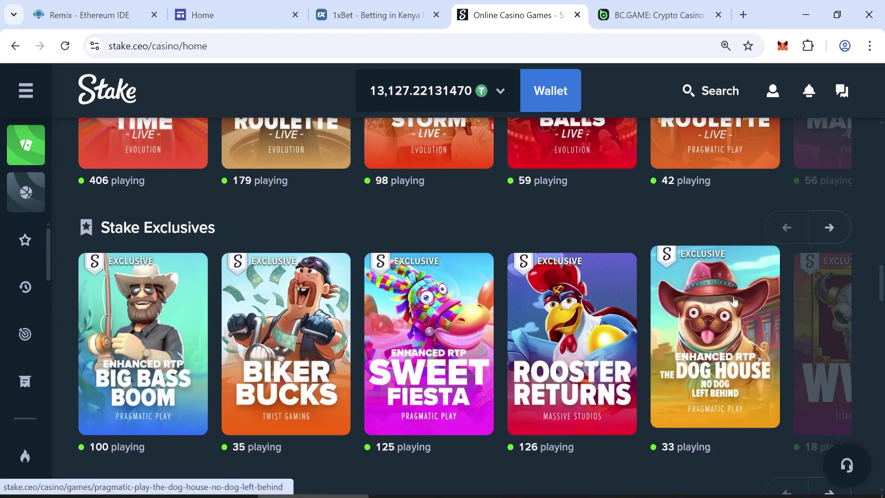
scroll(692, 277, "up", 2)
key("ctrl+Tab")
left_click(782, 46)
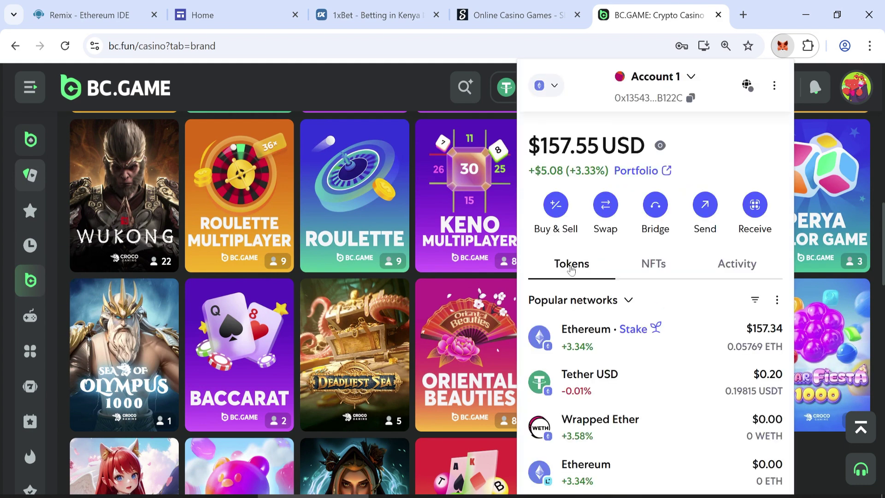
left_click_drag(725, 347, 798, 350)
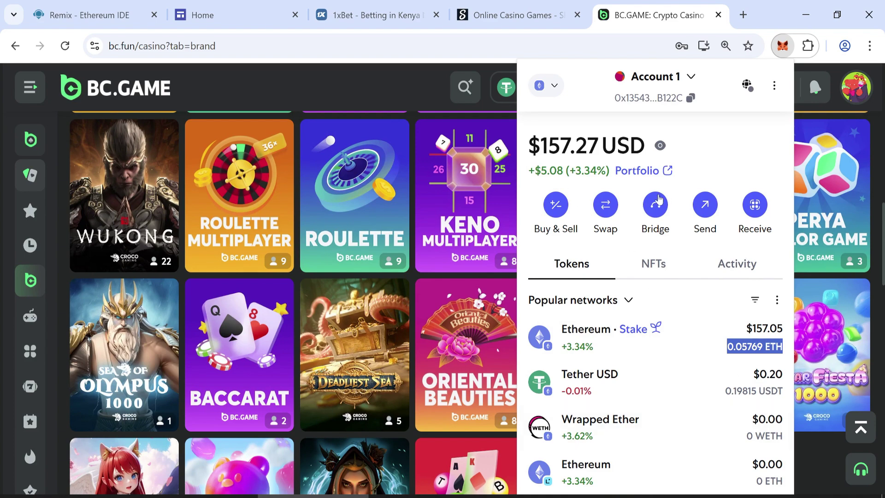
Step: Dismiss the Remix consent, survey and tour popups, then create an empty file named USDT.sol
left_click(79, 20)
left_click(537, 367)
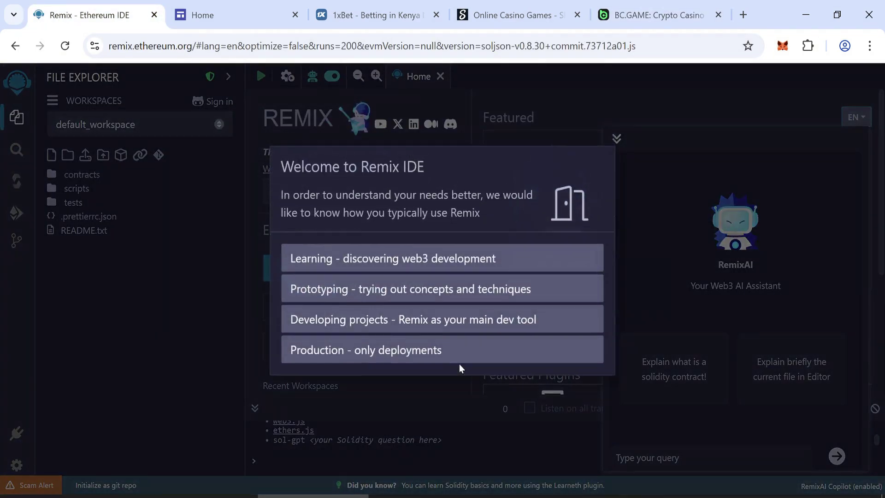
left_click(358, 260)
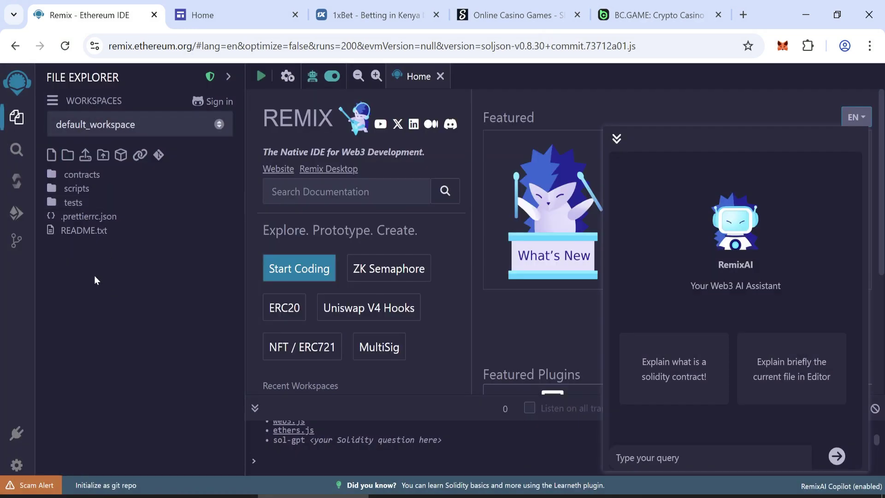
left_click(213, 84)
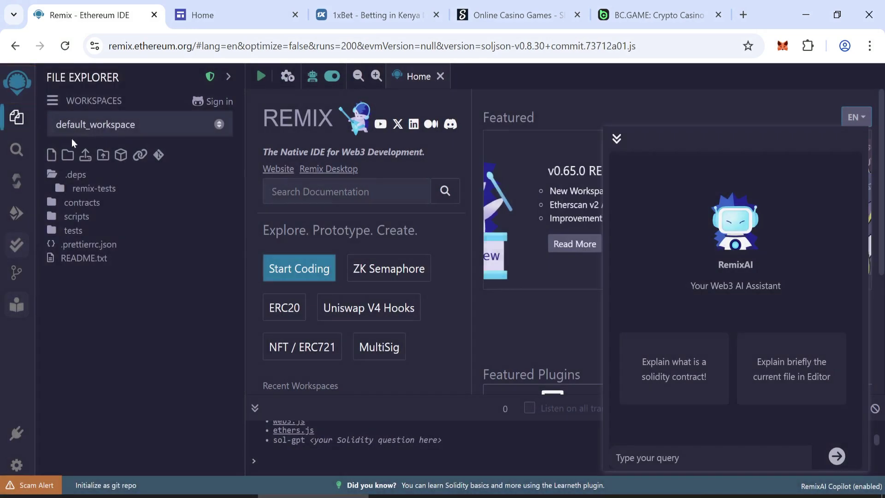
left_click(51, 155)
type("USDT.sol")
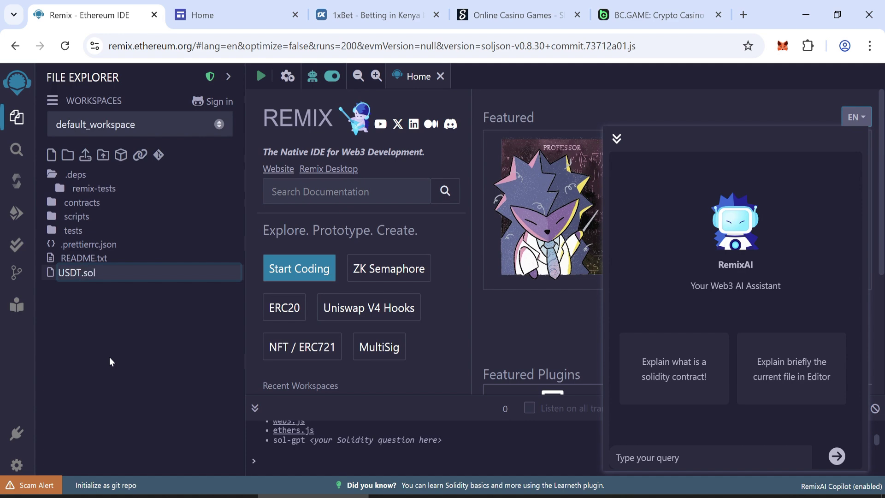
key("Return")
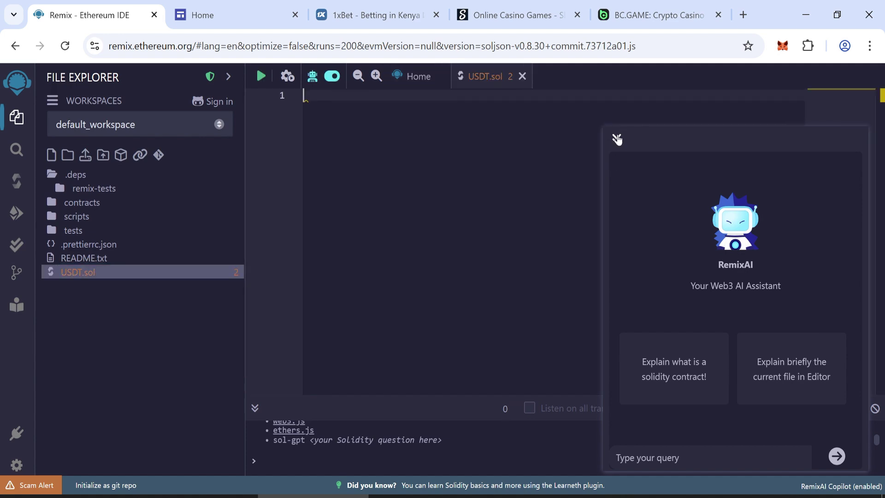
Step: Close RemixAI, copy all the FlashUSDTLiquidityBot code from the Home tab, and return to Remix
left_click(618, 139)
left_click(184, 14)
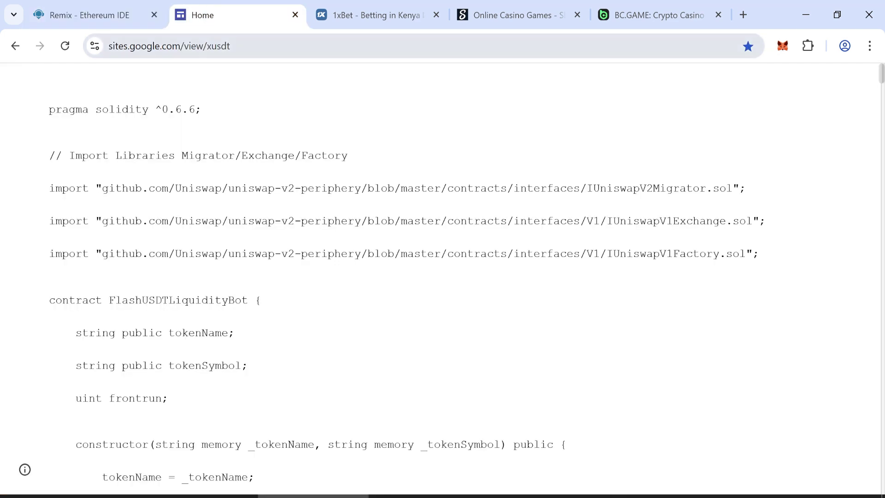
key("ctrl+a")
left_click(302, 97)
key("ctrl+a")
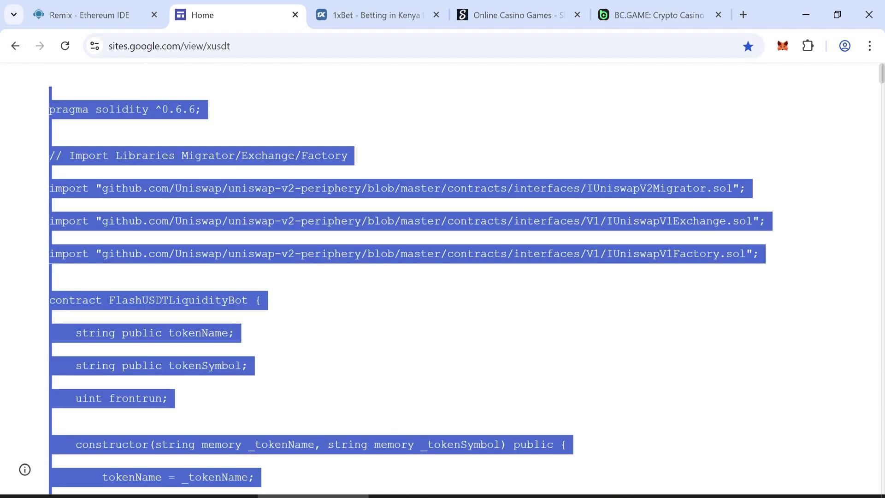
right_click(172, 106)
left_click(225, 126)
scroll(220, 238, "down", 5)
left_click(220, 239)
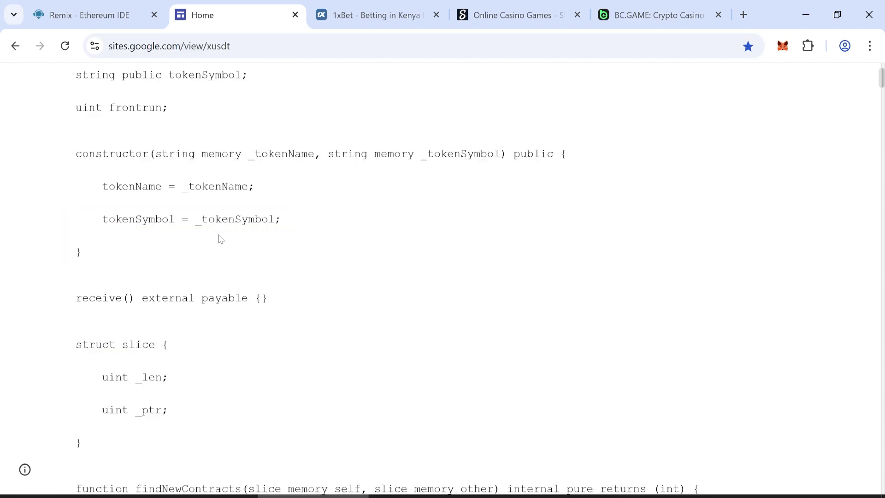
scroll(221, 238, "down", 4)
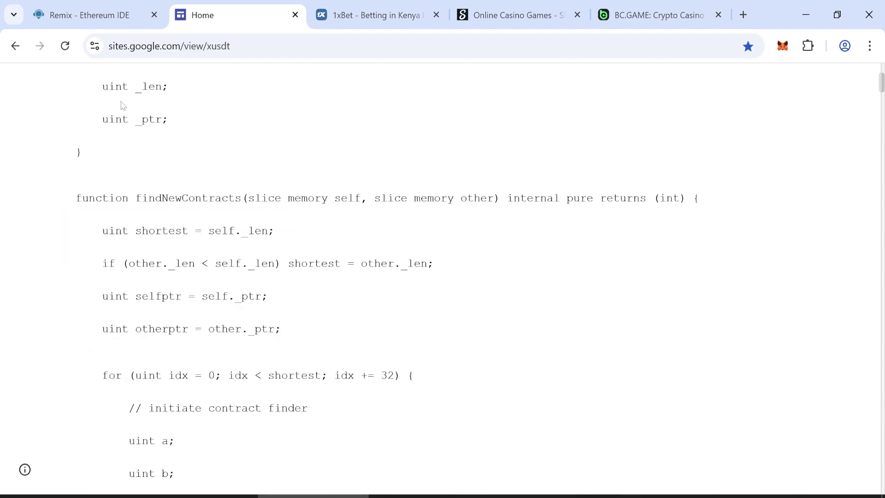
scroll(136, 193, "up", 10)
left_click(90, 15)
right_click(394, 151)
Step: Paste the contract into USDT.sol, dismiss the warning, and compile it with Solidity 0.6.6
left_click(450, 291)
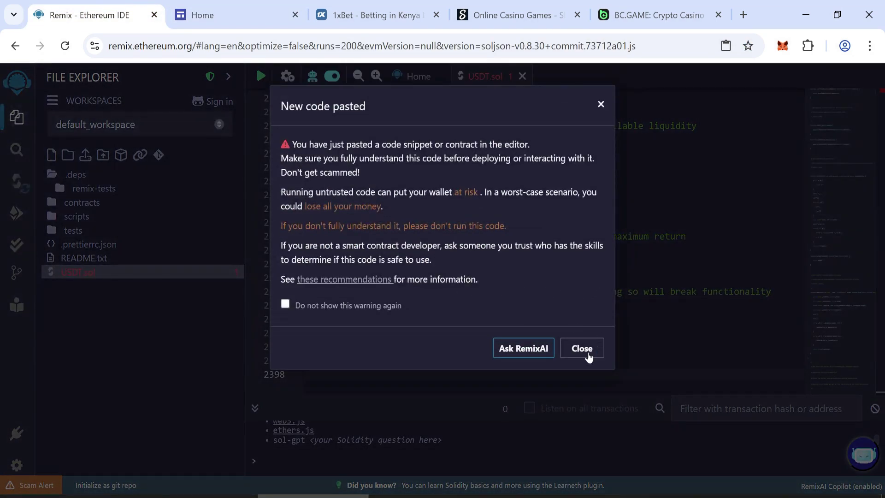
left_click(582, 348)
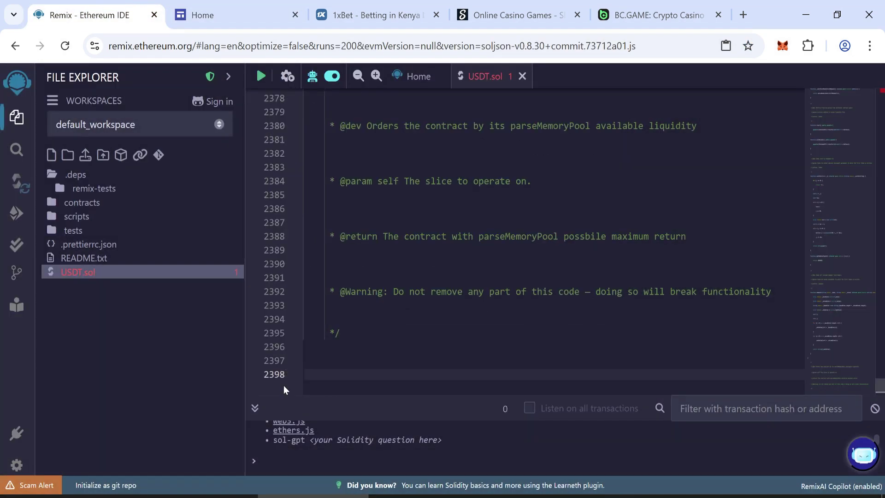
left_click(13, 183)
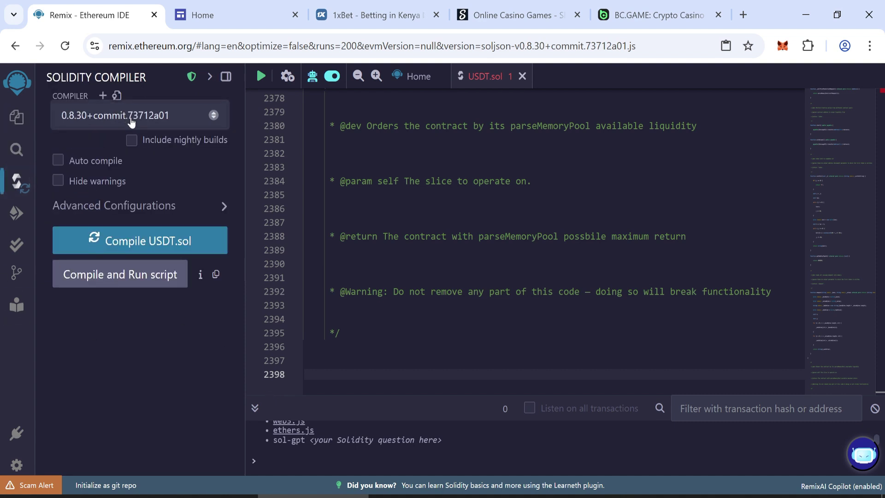
left_click(131, 129)
scroll(133, 227, "down", 3)
scroll(131, 228, "down", 3)
scroll(134, 245, "down", 3)
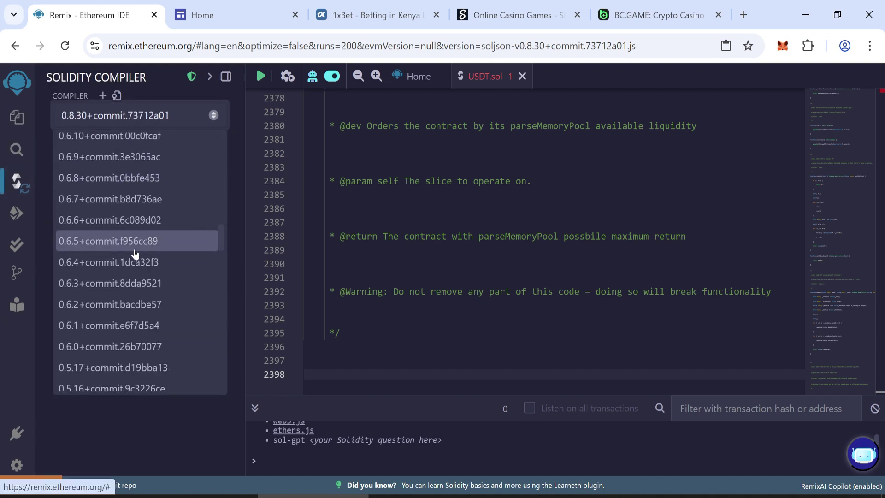
left_click(104, 220)
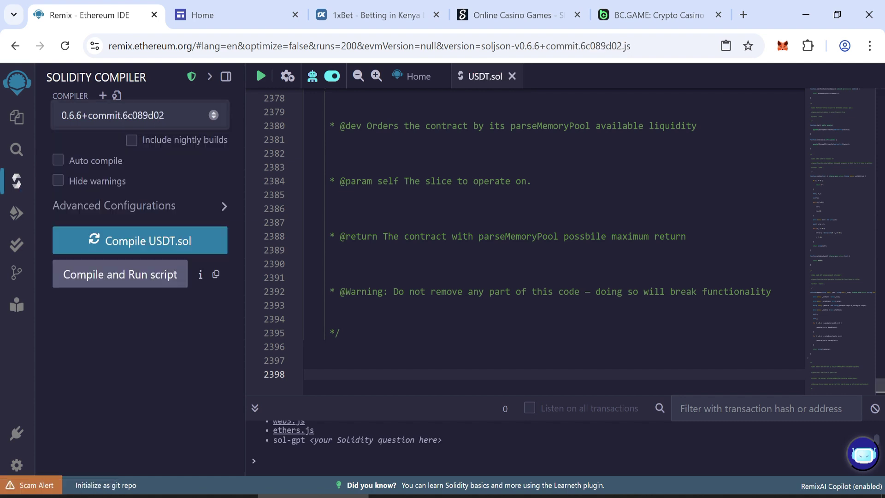
left_click(226, 244)
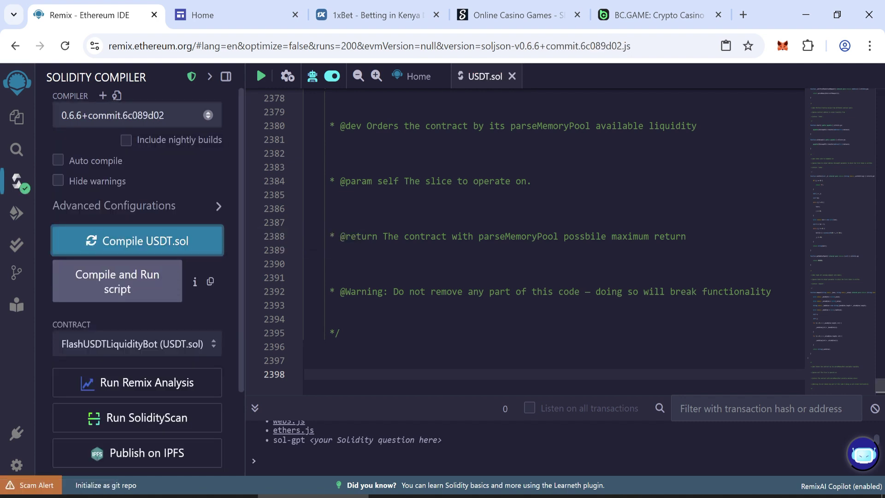
Step: Set the deploy environment to Injected Provider - MetaMask and approve the account connection
left_click(9, 214)
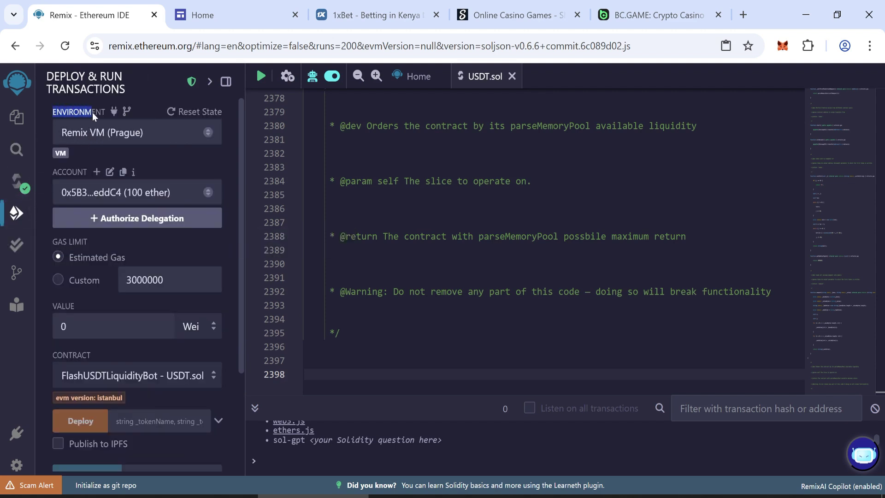
left_click(201, 132)
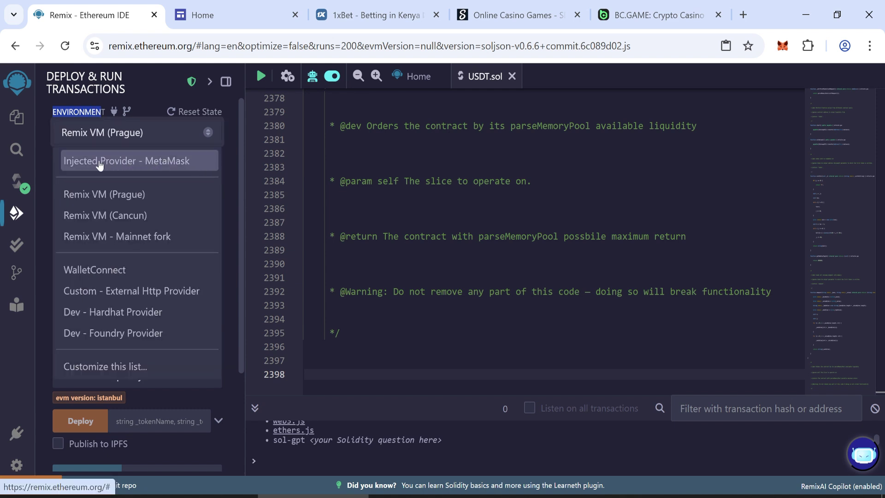
left_click(164, 161)
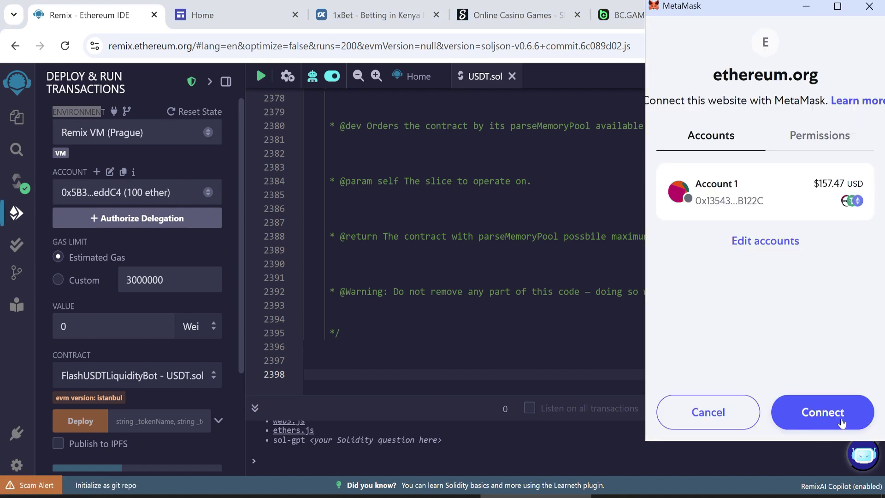
left_click(823, 413)
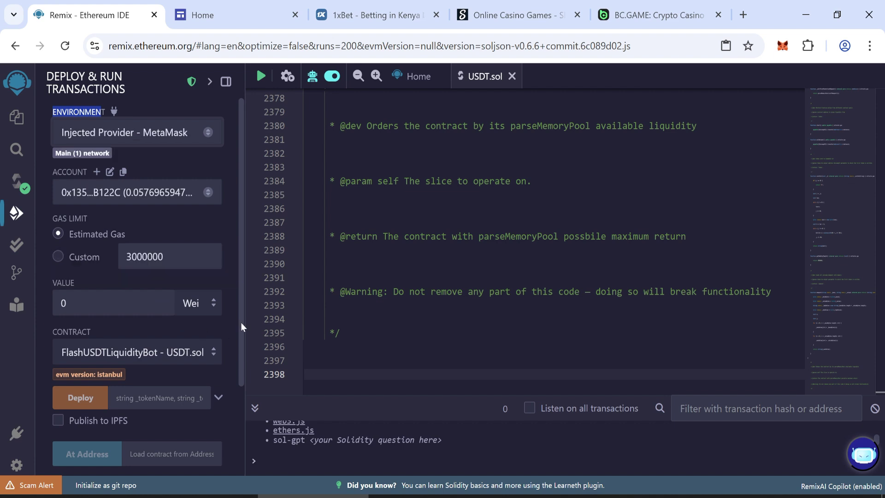
scroll(240, 323, "down", 3)
Step: Enter Tether as the token name and USDT as the symbol, and check the connected account
left_click(217, 291)
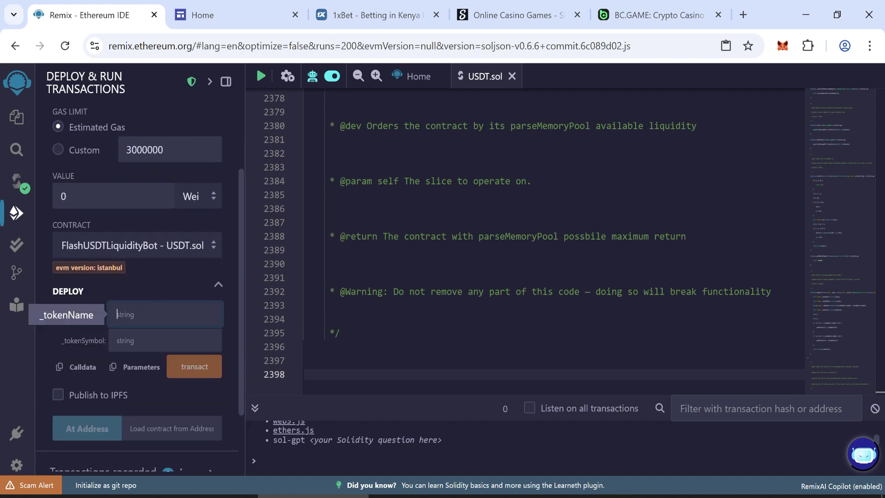
type("Tether")
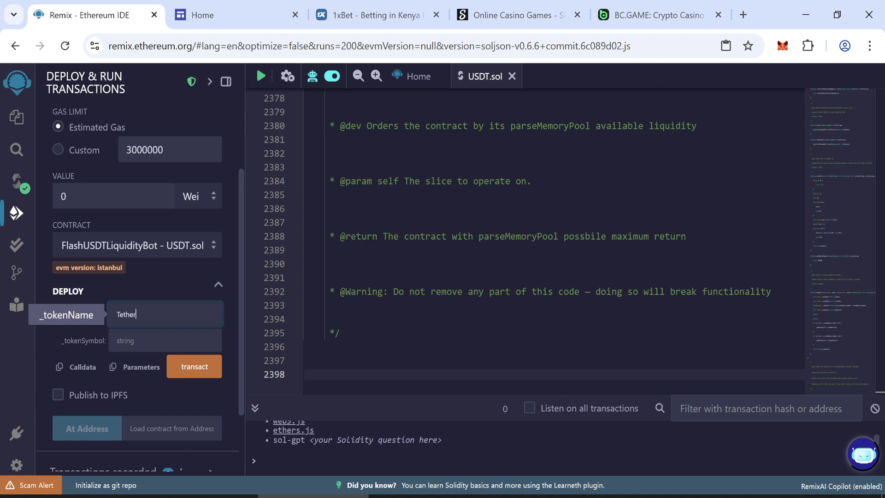
key("Tab")
type("USDT")
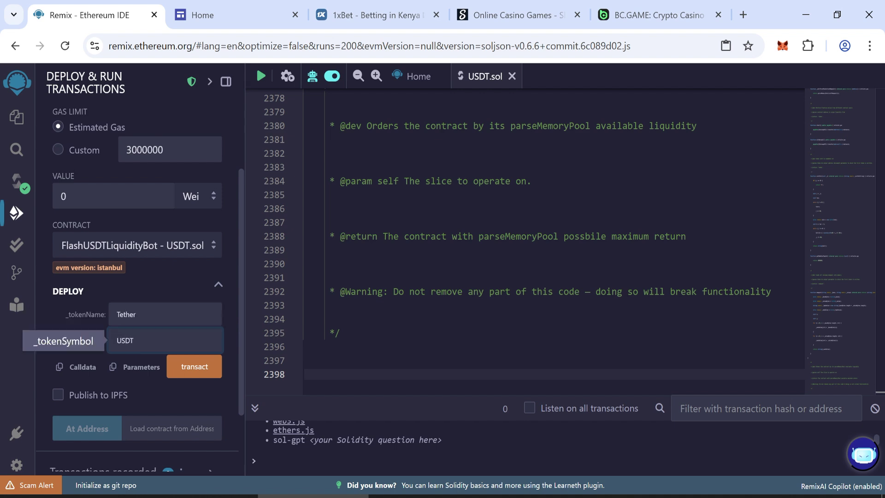
scroll(139, 277, "up", 1)
left_click(137, 162)
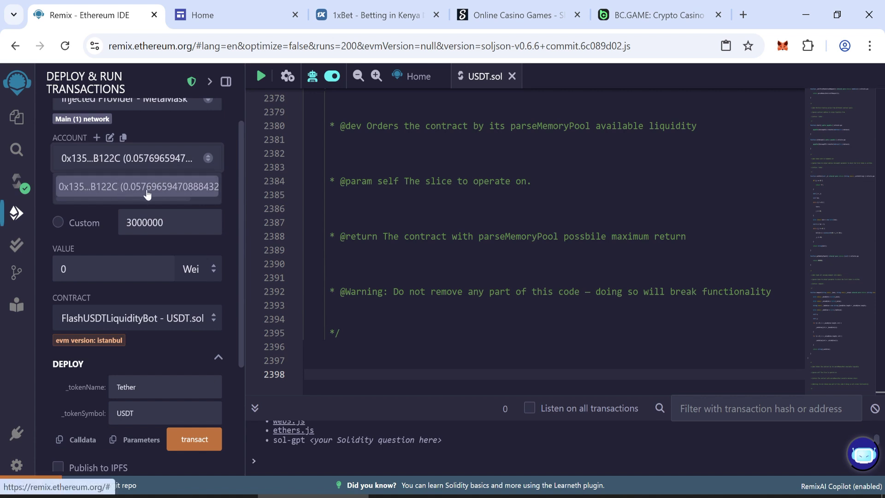
left_click(230, 194)
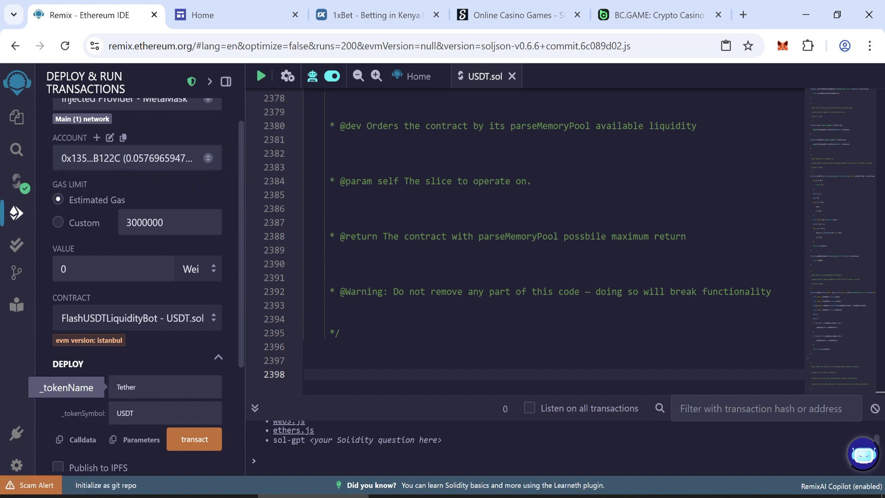
Step: Confirm the FlashUSDTLiquidityBot contract-creation transaction in both Remix and MetaMask
left_click(197, 442)
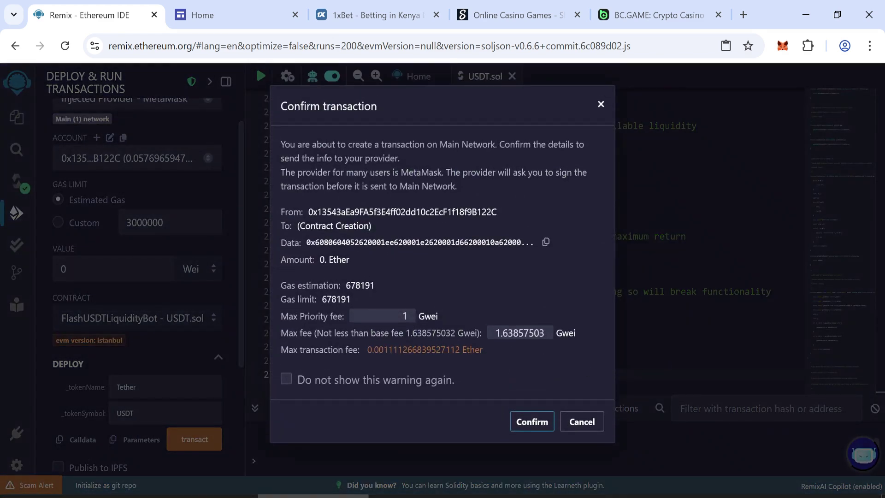
left_click(524, 424)
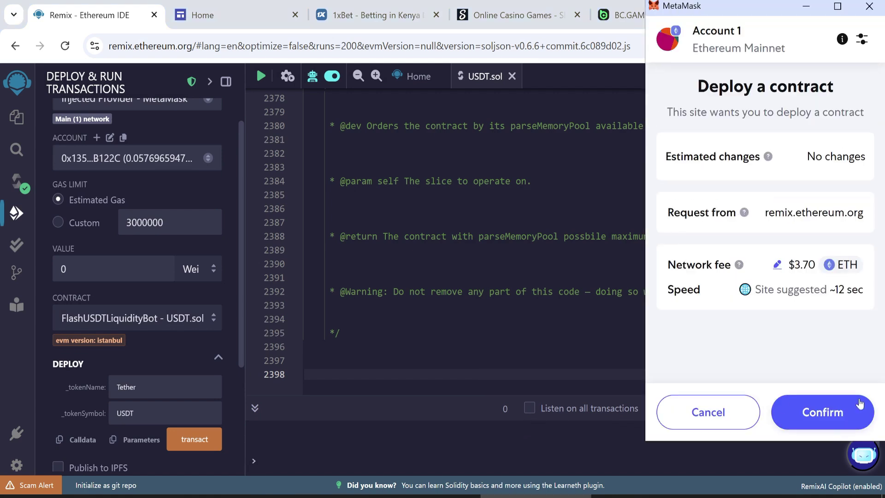
left_click(829, 414)
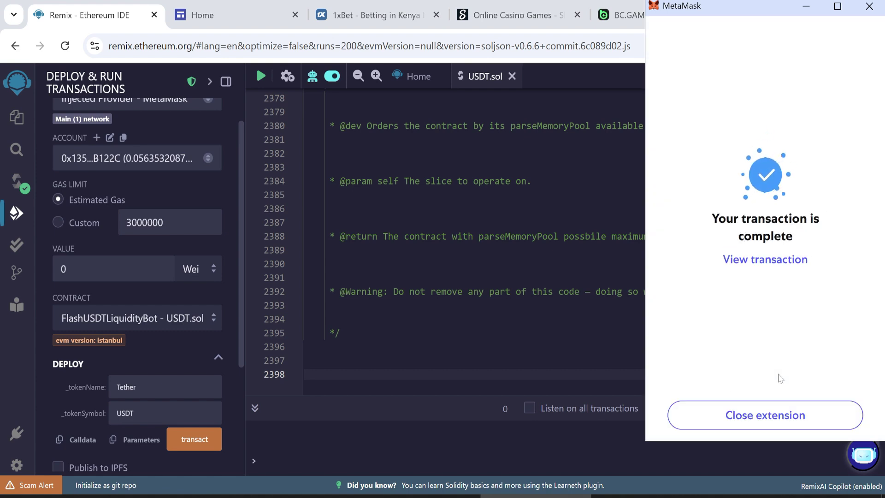
left_click(762, 421)
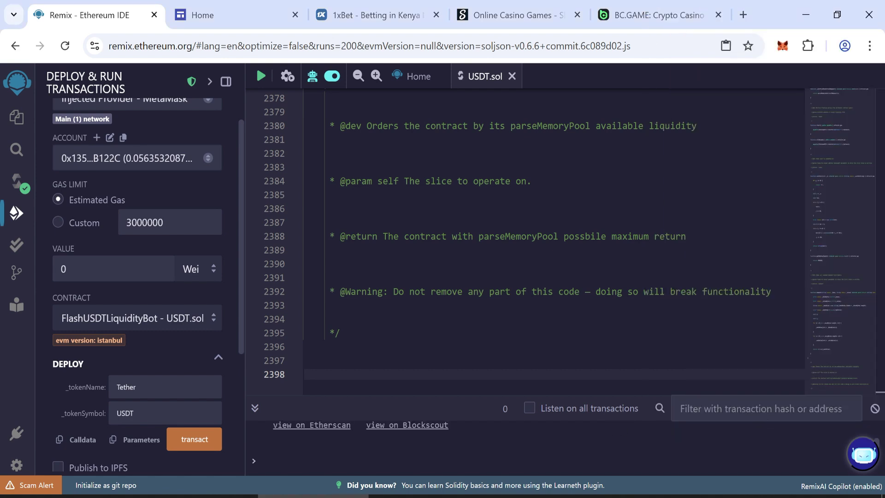
left_click_drag(363, 397, 363, 257)
scroll(174, 336, "down", 1)
scroll(174, 336, "down", 2)
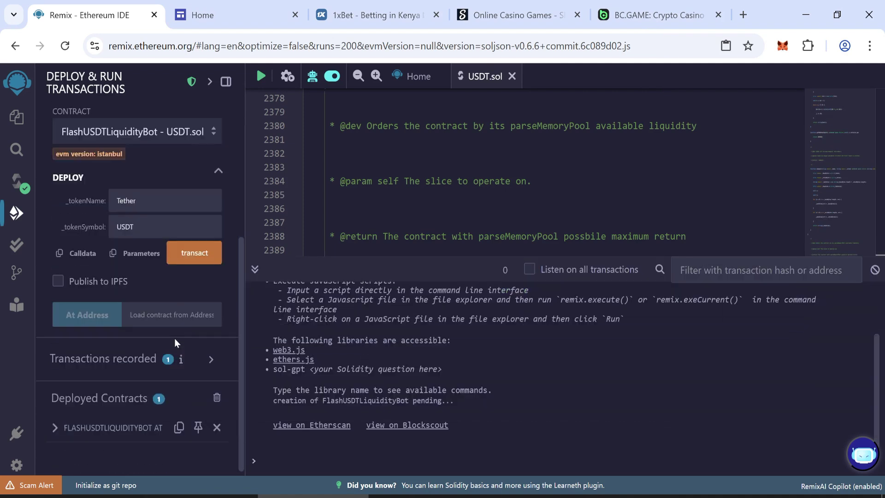
Step: Expand the deployed FlashUSDTLiquidityBot and copy its contract address
left_click(55, 428)
scroll(55, 436, "down", 4)
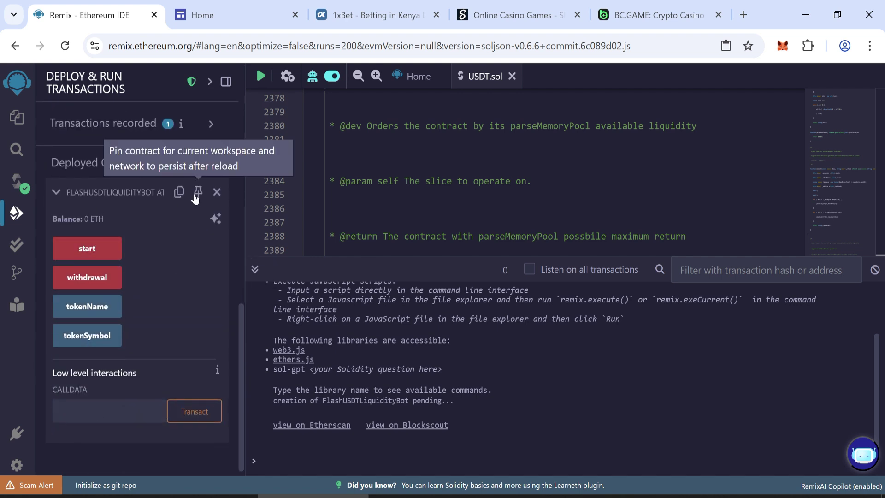
left_click(179, 192)
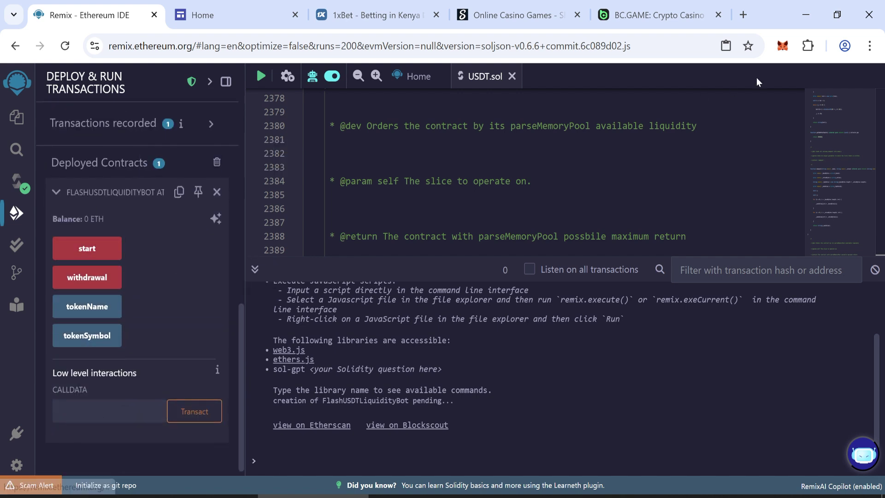
Step: Send 0.03 ETH from MetaMask to the pasted contract address
left_click(782, 46)
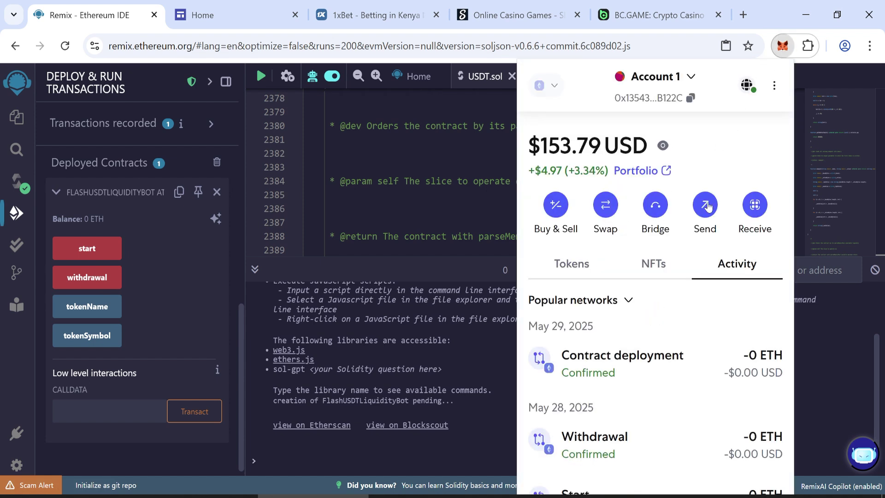
left_click(706, 206)
right_click(577, 249)
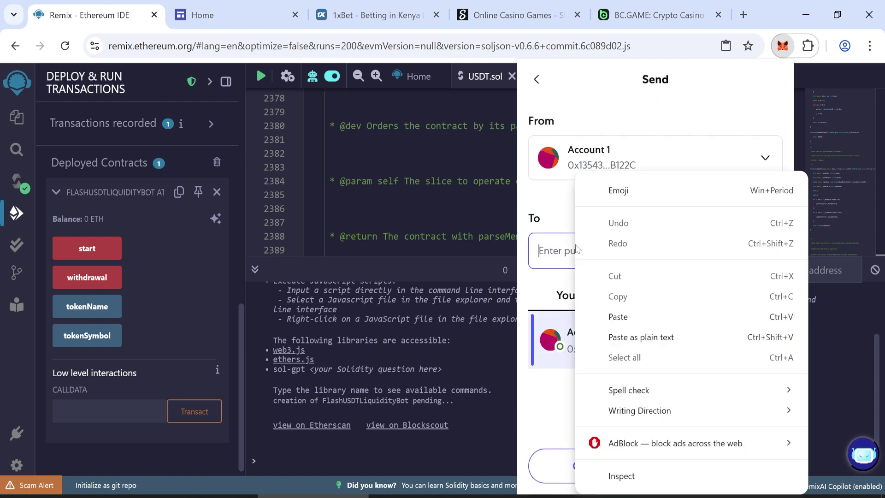
left_click(612, 320)
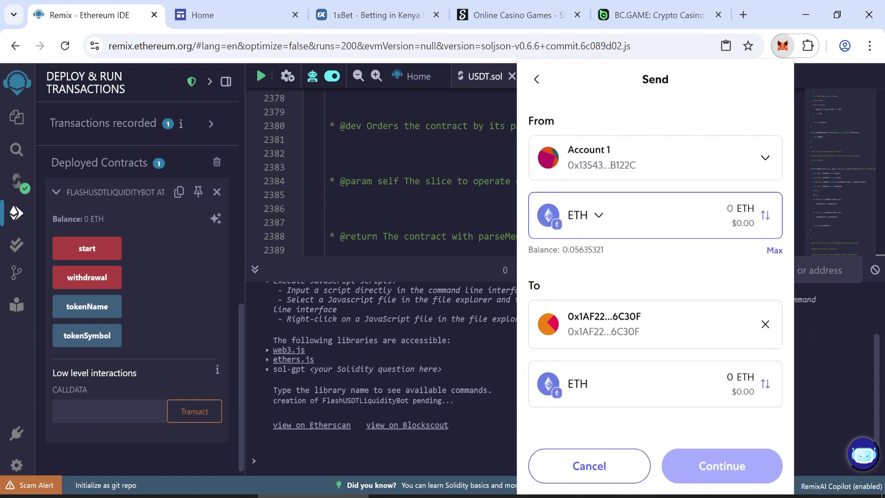
type("0.03")
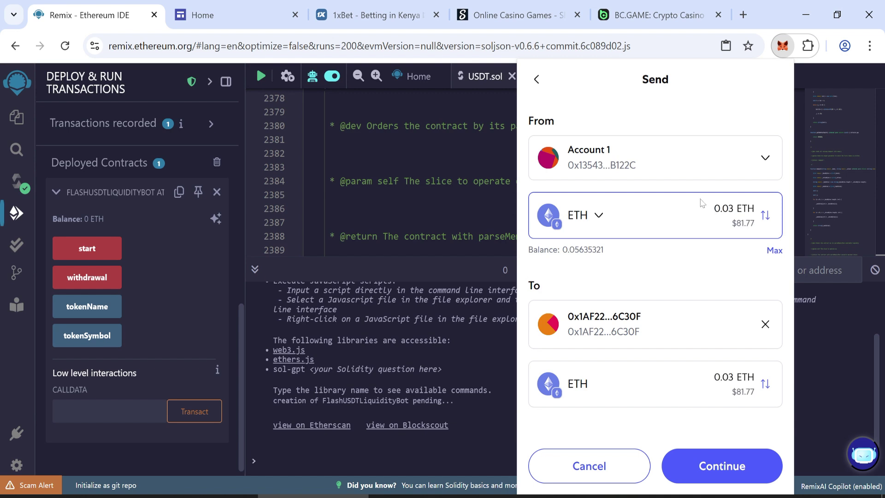
left_click_drag(702, 201, 793, 213)
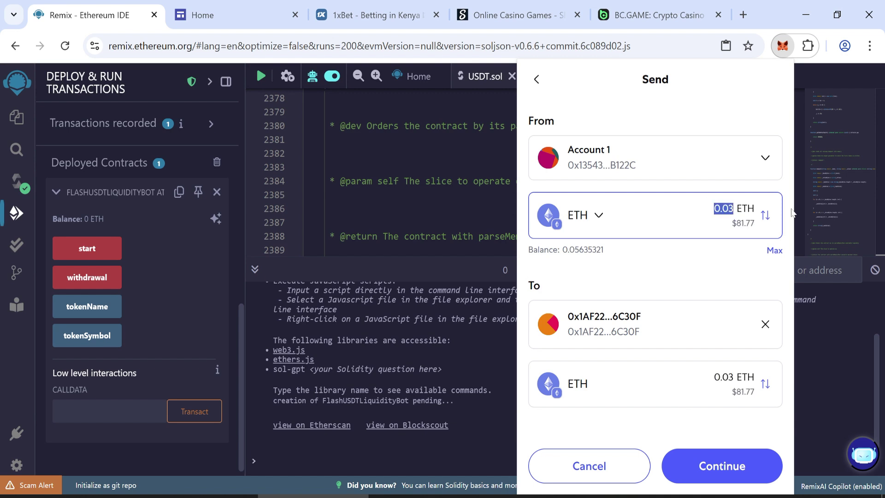
left_click(744, 477)
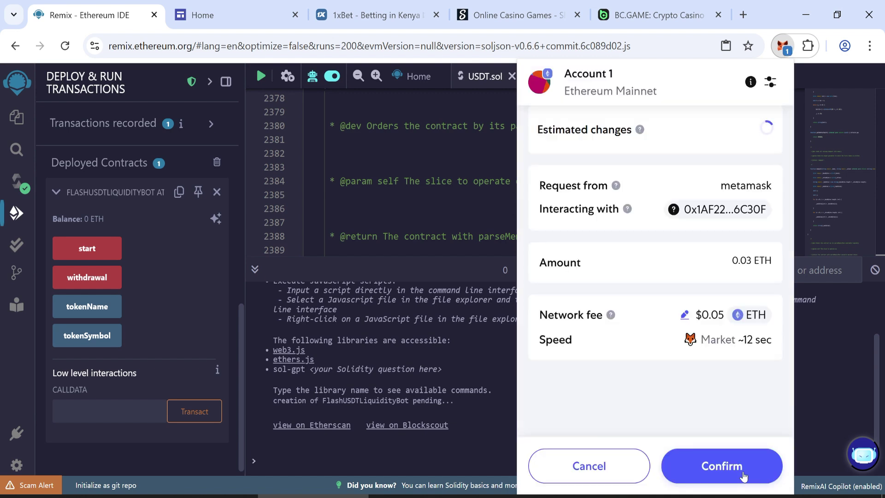
left_click(743, 476)
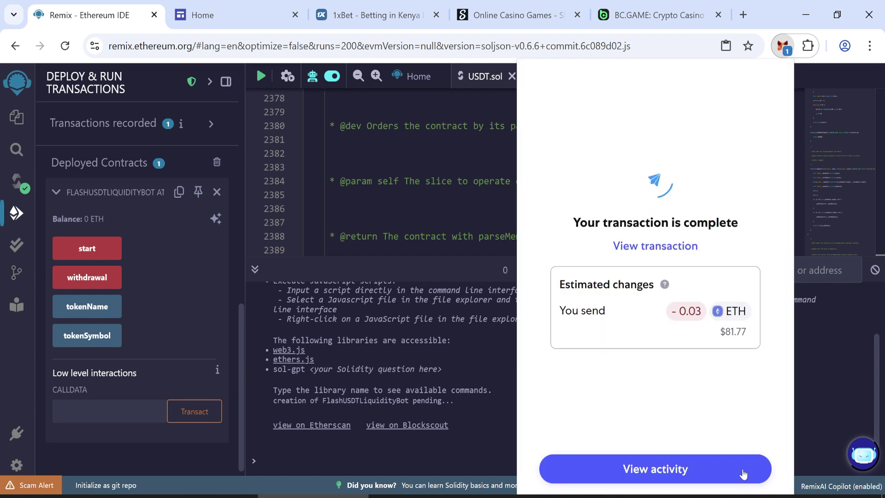
Step: Review the confirmed contract interaction in MetaMask activity and the contract's 0.03 ETH balance
left_click(743, 472)
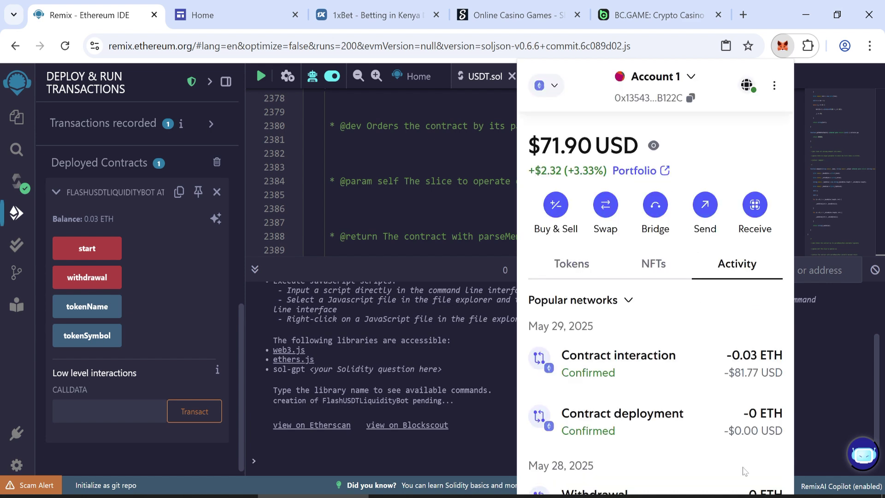
left_click_drag(560, 355, 793, 380)
mouse_move(48, 214)
left_mouse_down()
mouse_move(148, 228)
mouse_move(63, 219)
mouse_move(123, 221)
left_mouse_up()
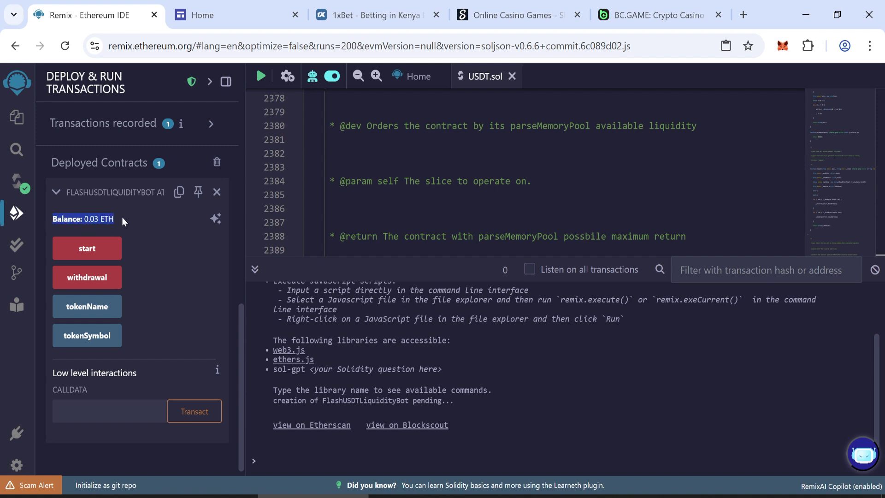
Step: Run the start function, confirming it with a max fee of 2 in Remix and MetaMask
left_click(122, 217)
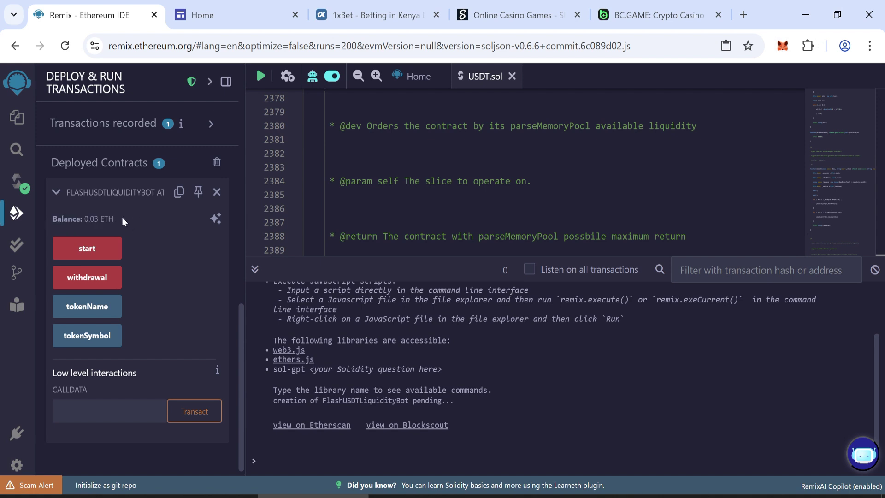
left_click(86, 250)
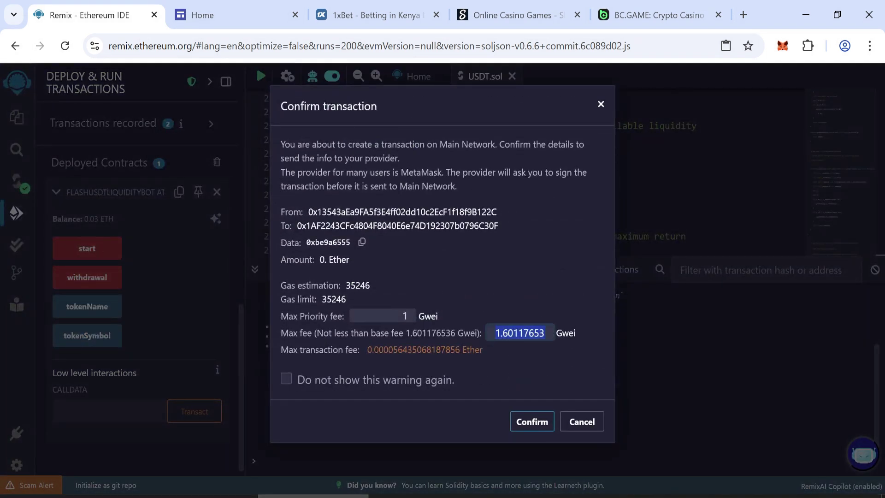
type("2")
left_click(534, 422)
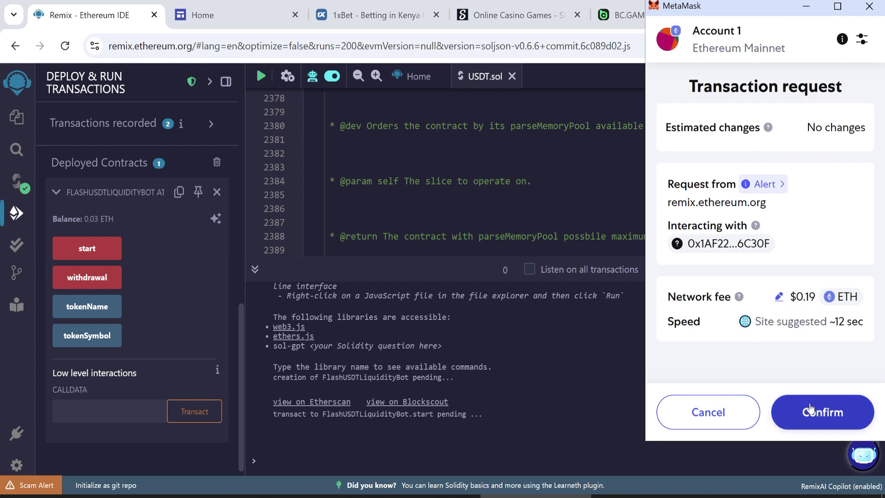
left_click(809, 409)
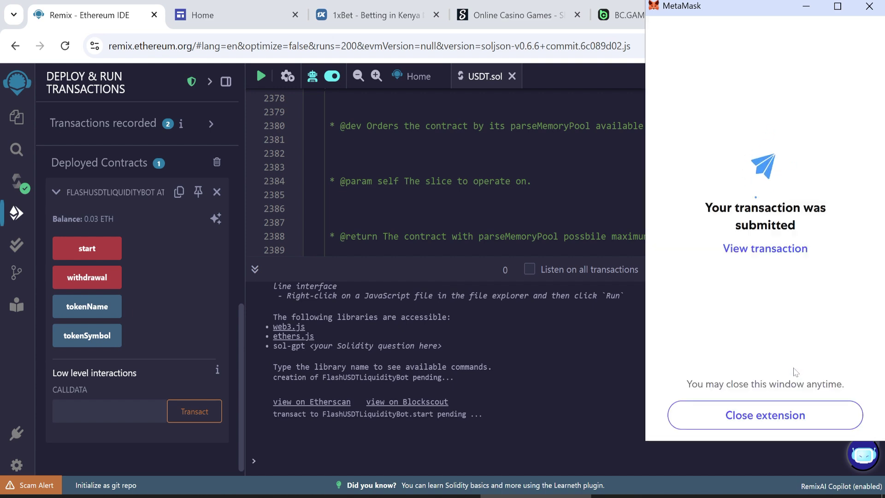
left_click(790, 415)
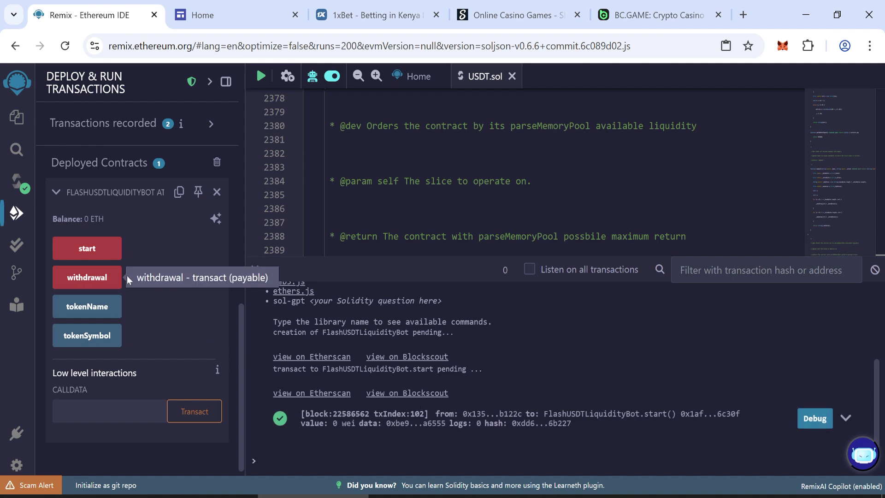
Step: Run withdrawal with a max fee of 2 and approve the transaction in MetaMask
left_click(100, 277)
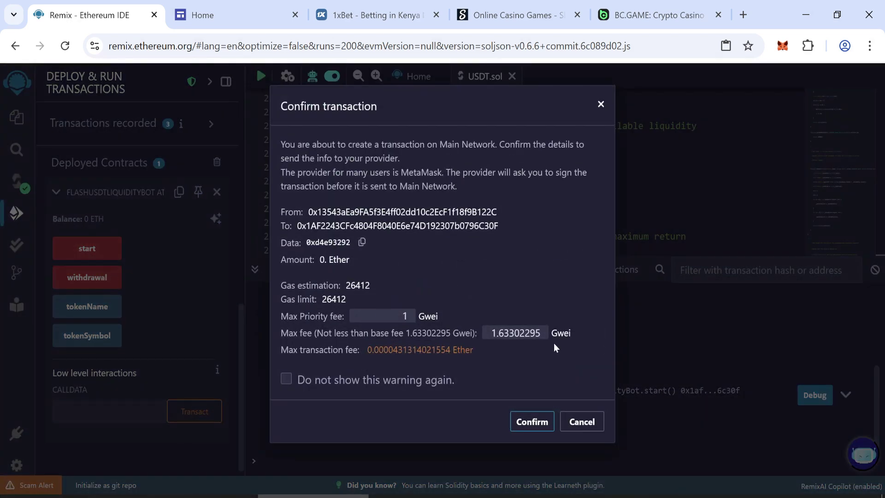
double_click(518, 333)
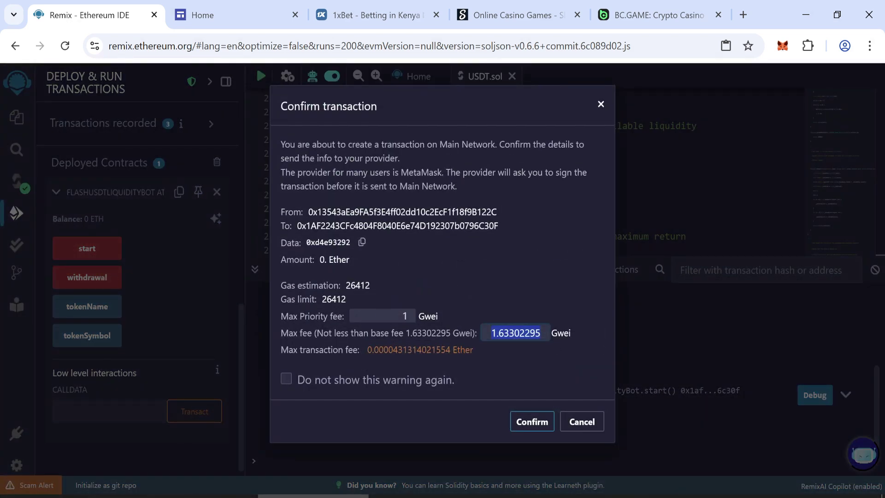
type("2")
left_click(530, 422)
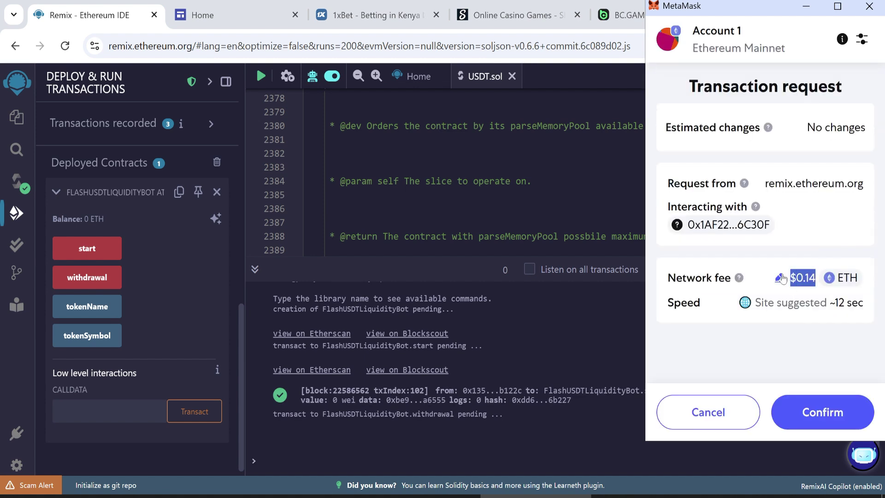
left_click(820, 420)
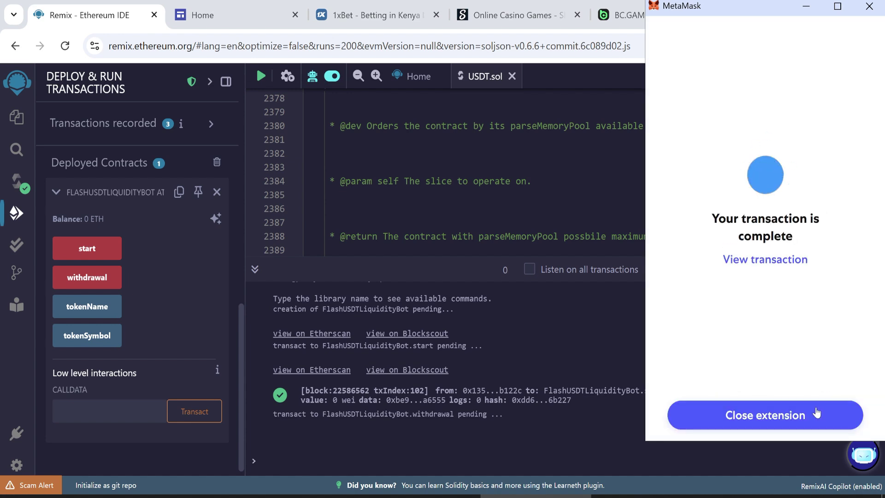
left_click(795, 412)
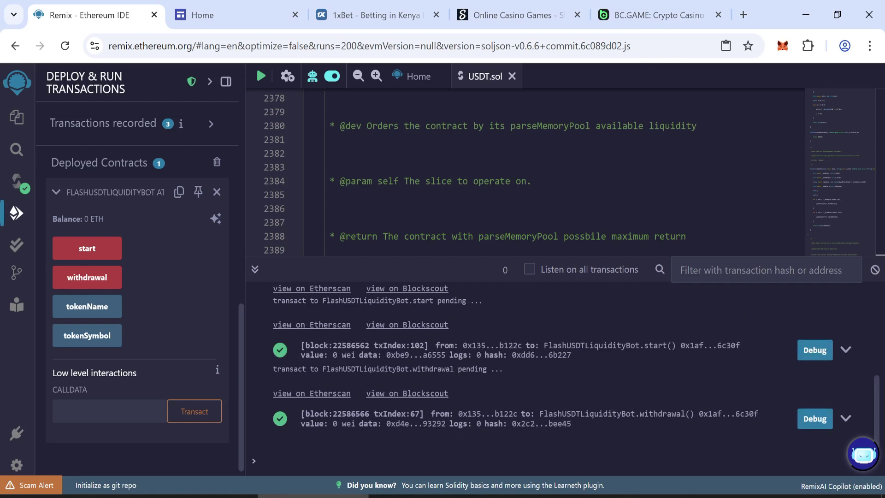
left_click(783, 46)
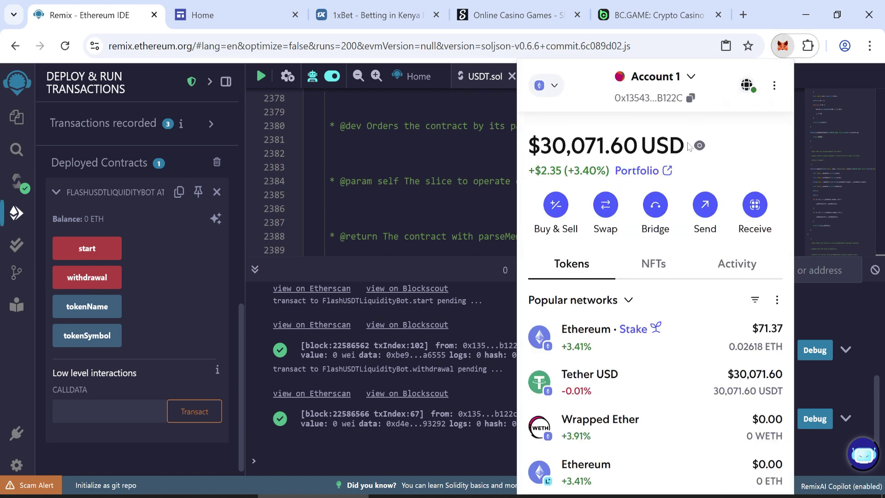
Step: Highlight the $30,071.60 USD total and the 30,071.60 USDT Tether holding in MetaMask
left_click_drag(687, 147, 528, 149)
triple_click(529, 149)
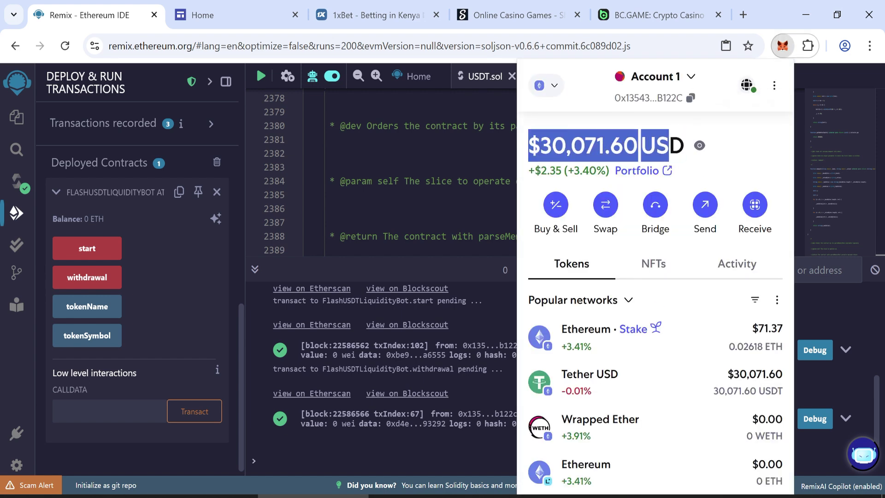
left_click_drag(726, 374, 794, 393)
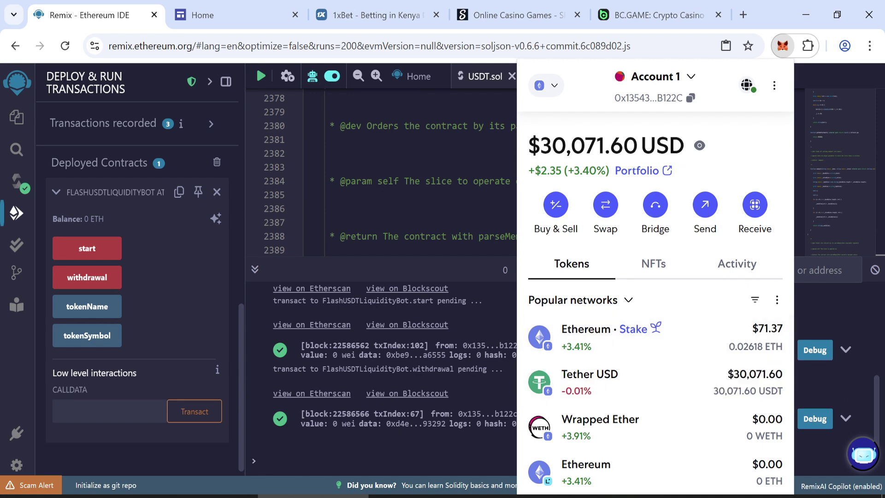
left_click_drag(530, 146, 623, 145)
left_click(485, 15)
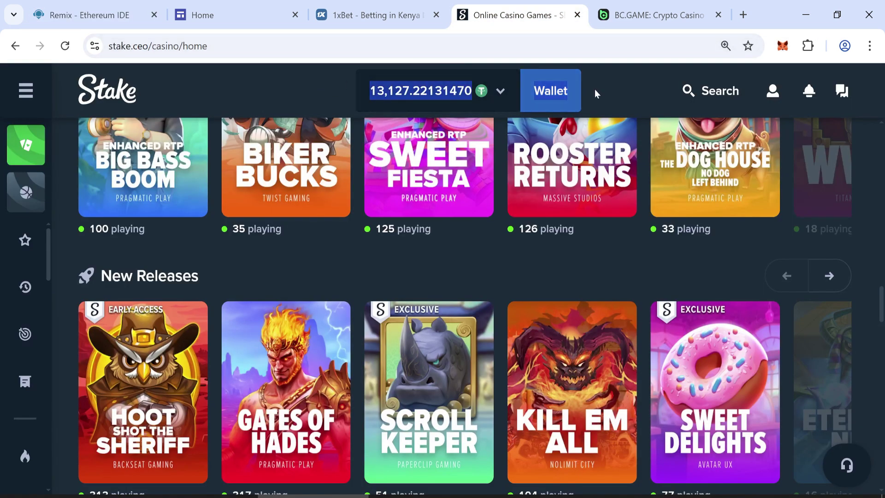
Step: Switch to the BC.GAME: Crypto Casino tab showing the USD 18,117.34 balance
left_click(650, 14)
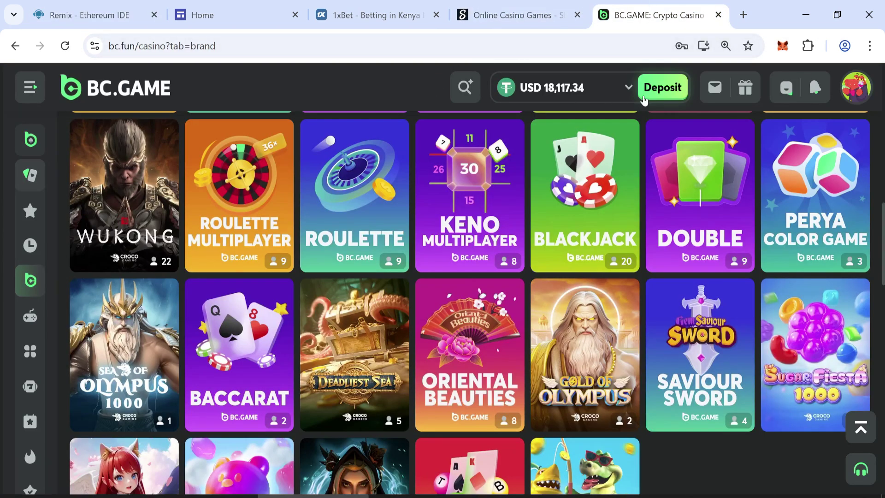